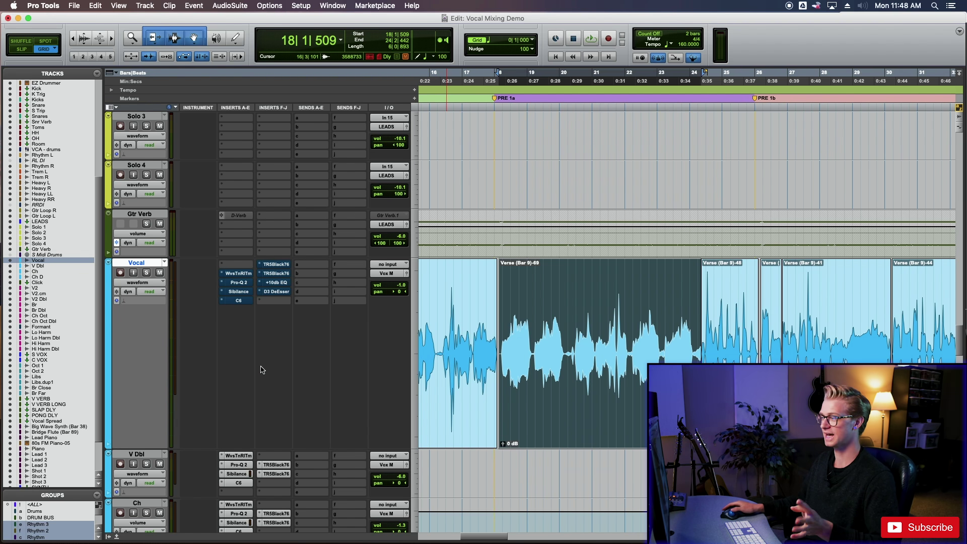
- Open the Vocal track's Waves Tune Real-Time window, showing B major with 100% correction
left_click(244, 275)
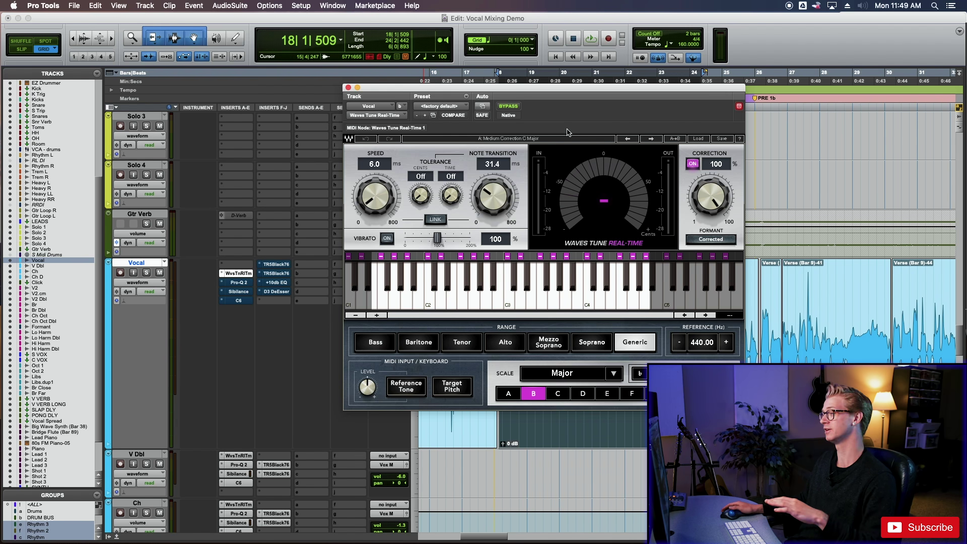
left_click_drag(568, 132, 575, 155)
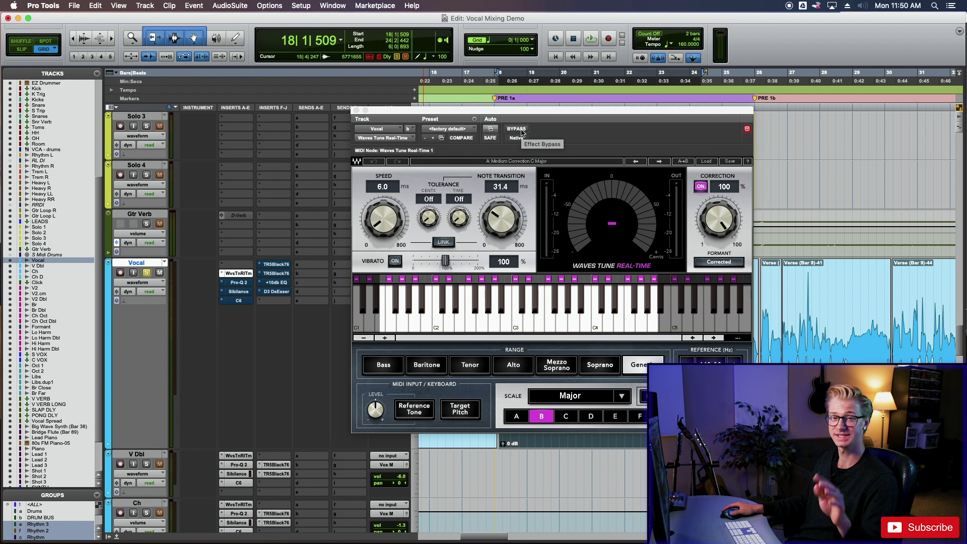
- Compare the vocal with Waves Tune bypassed and active, then close it with tuning on
left_click(520, 129)
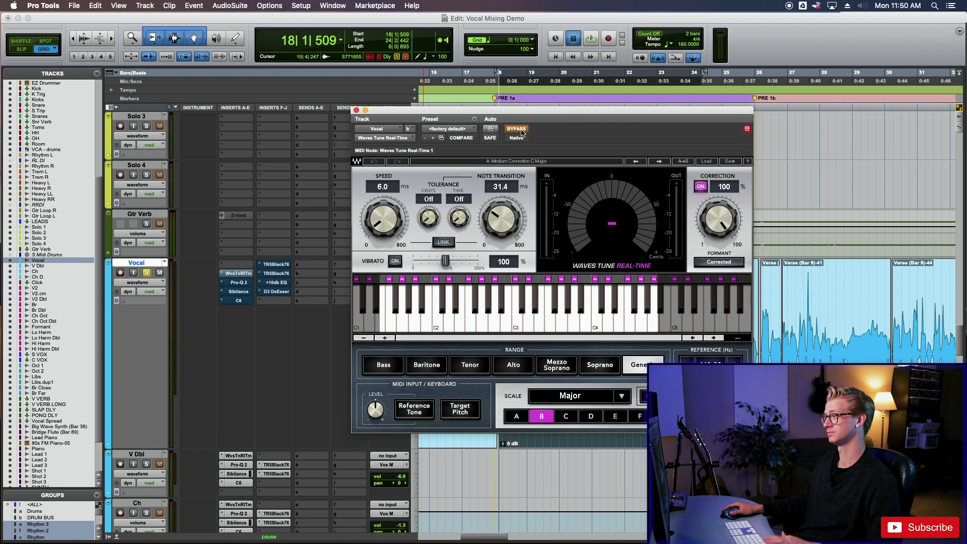
key("space")
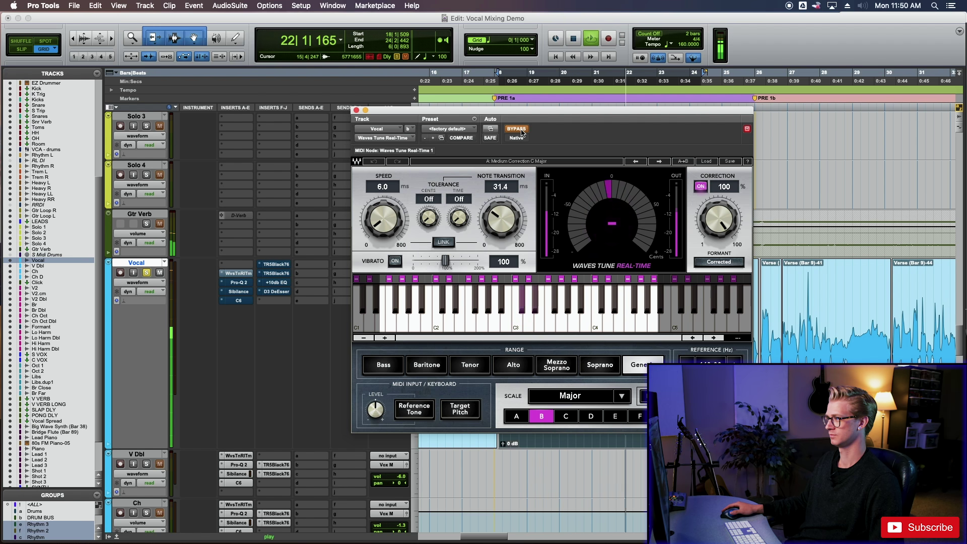
key("space")
left_click(517, 130)
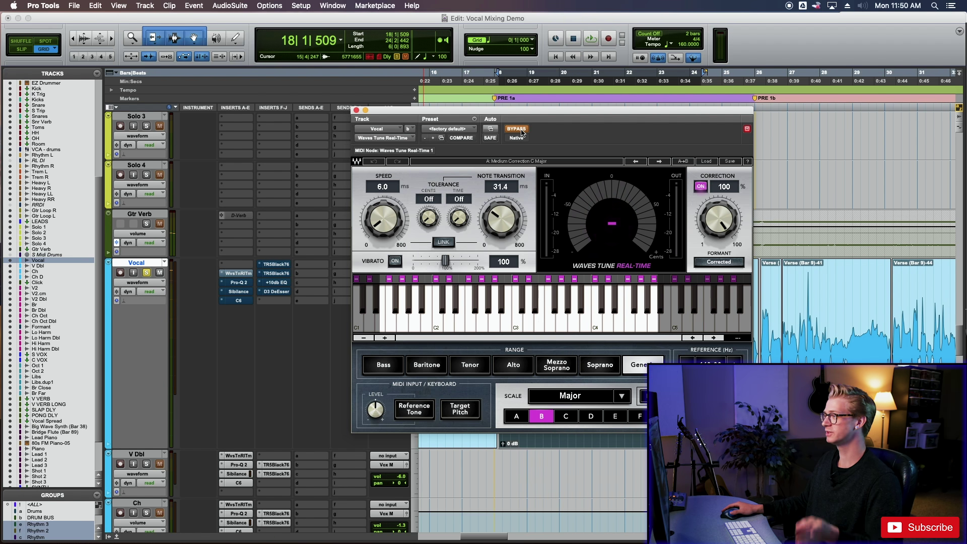
key("space")
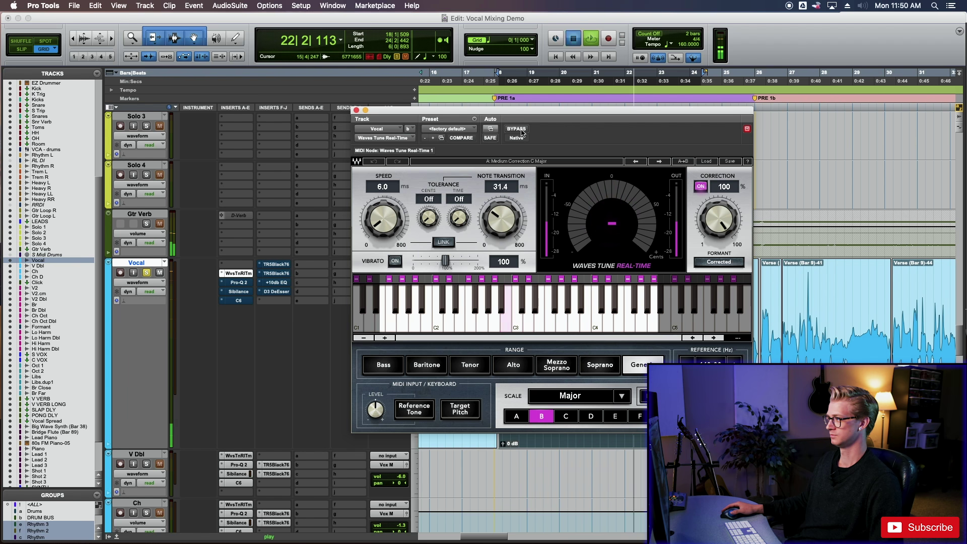
key("space")
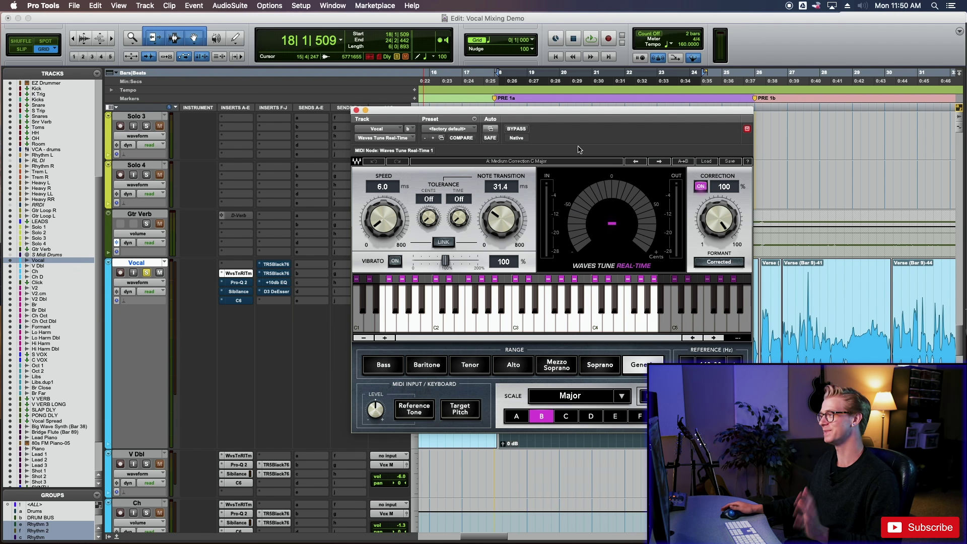
left_click(356, 111)
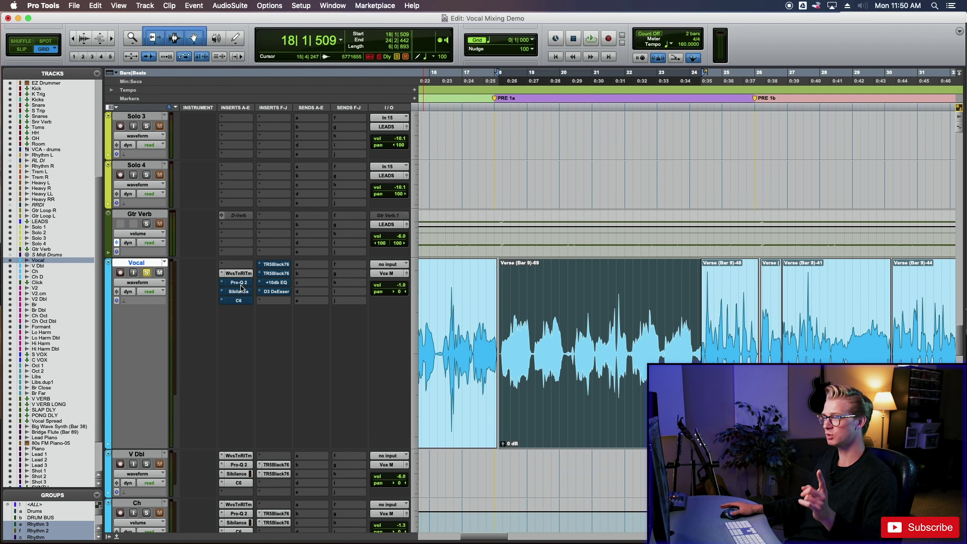
- Open the vocal's Pro-Q 2, delete the 3915.9 Hz band, and switch A/B state
left_click(239, 283)
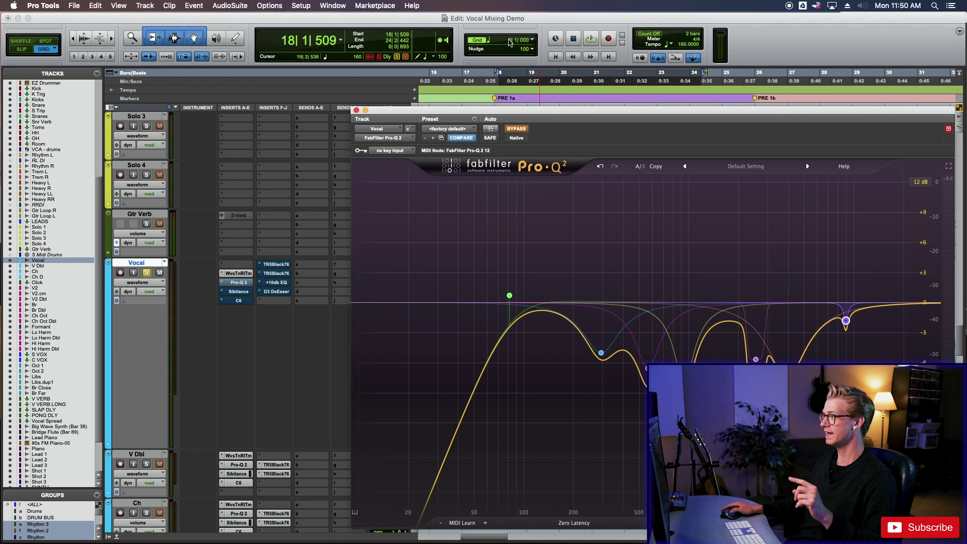
left_click_drag(523, 117, 406, 60)
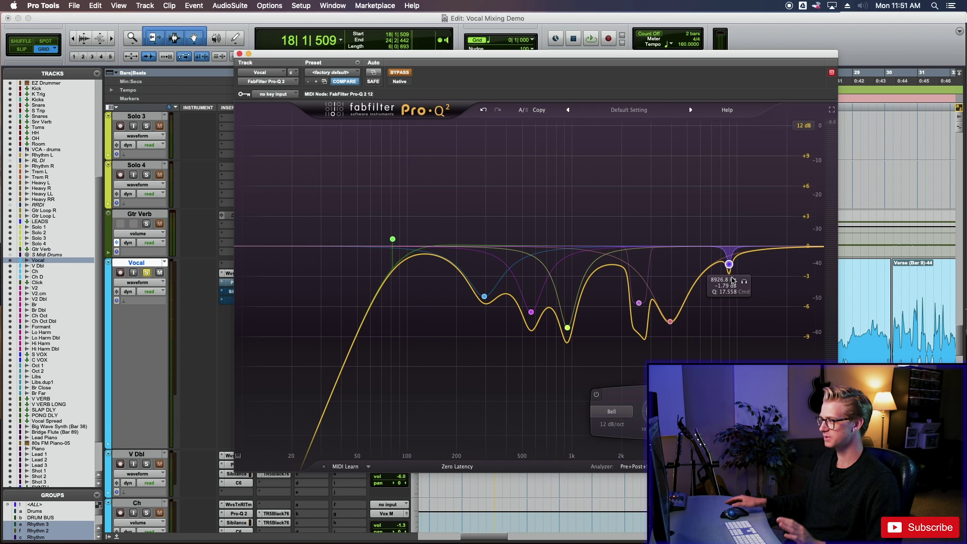
double_click(663, 309)
left_click(523, 110)
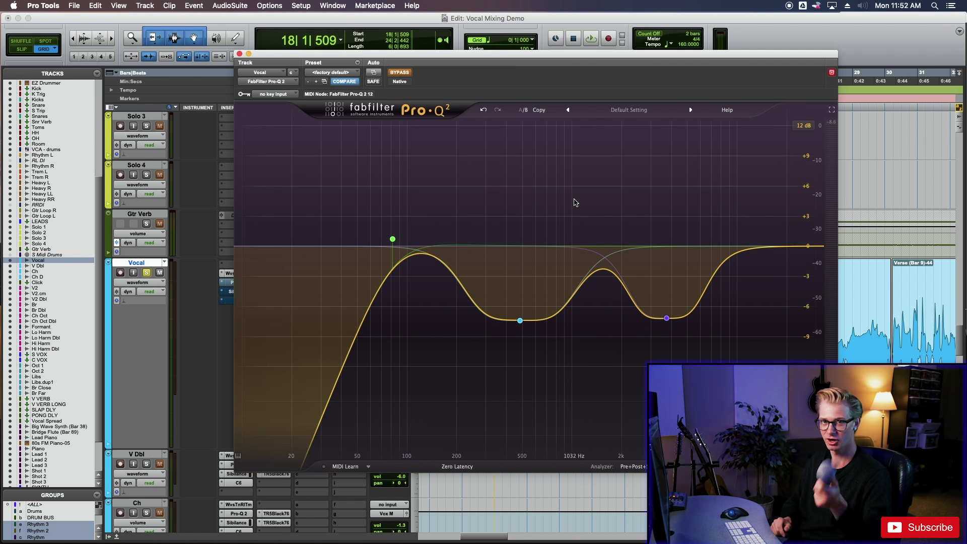
left_click(520, 320)
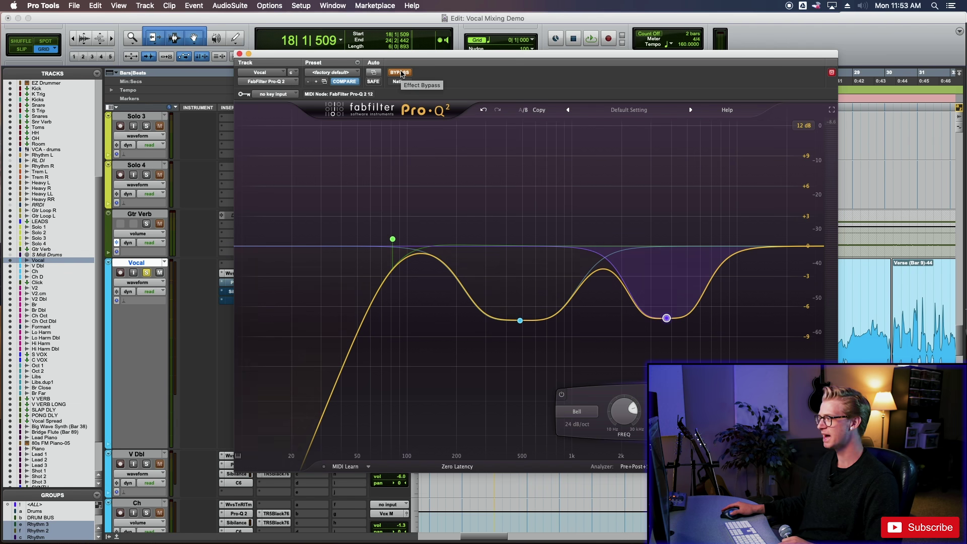
key("space")
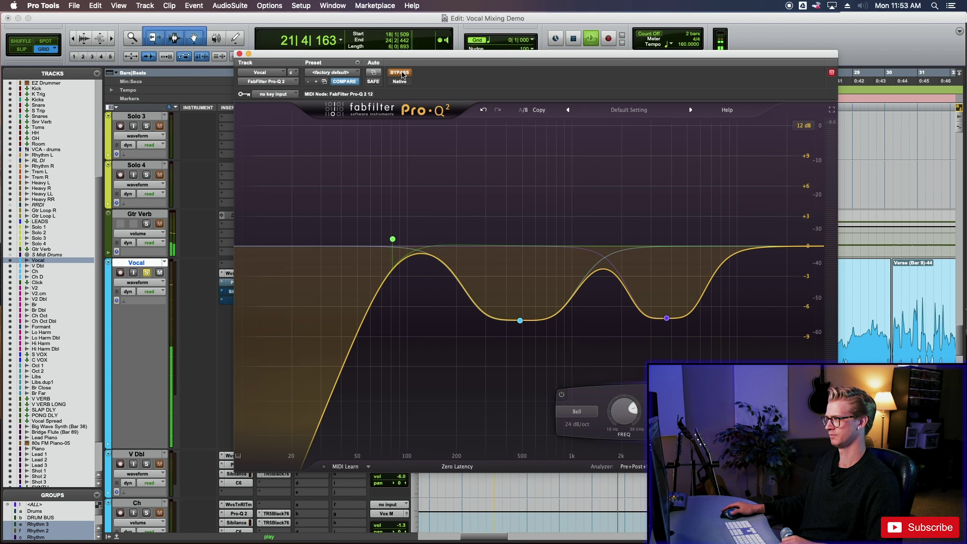
- Audition the vocal against the Pro-Q 2 curve, stopping playback after each pass
key("space")
key("space")
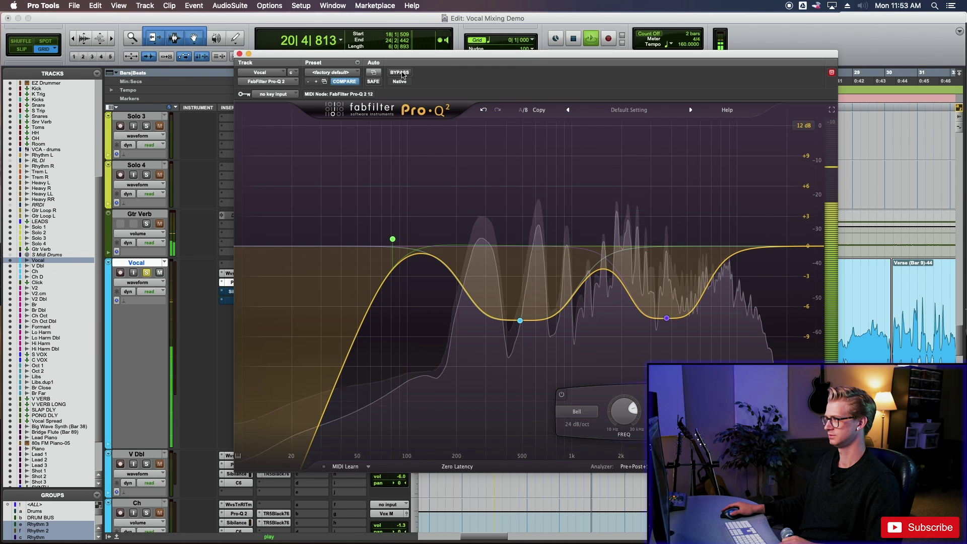
key("space")
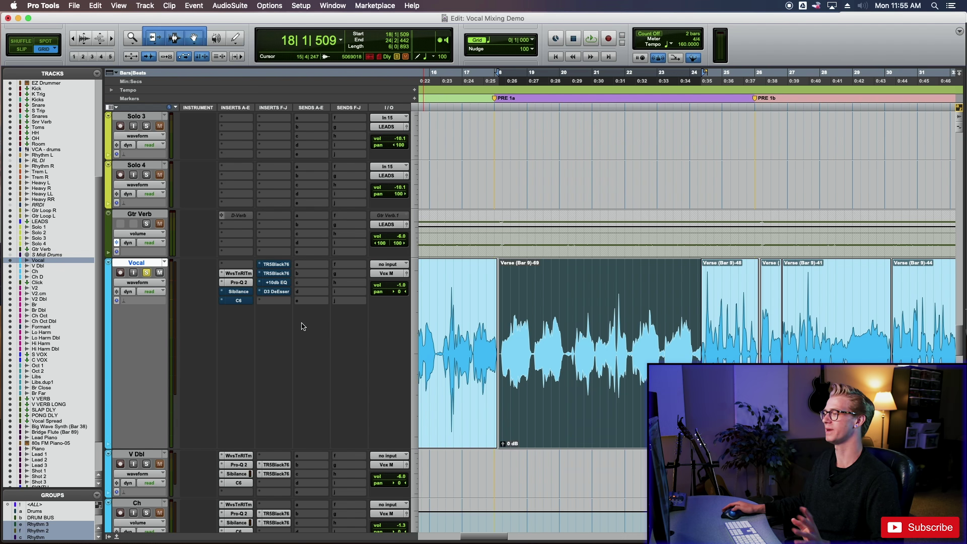
- Open the Sibilance de-esser (-40 dB threshold, -16 dB range), position it, and start playback
left_click(239, 295)
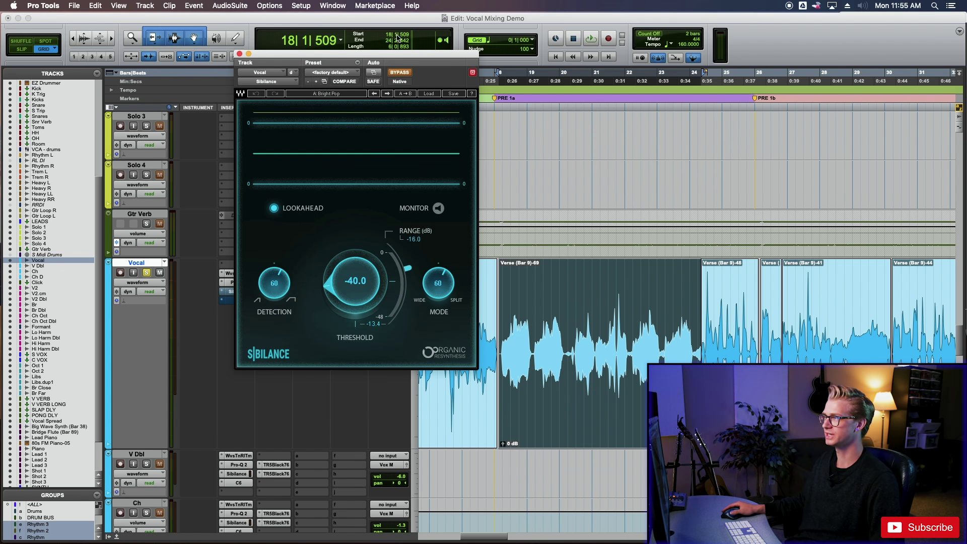
left_click_drag(397, 58, 479, 109)
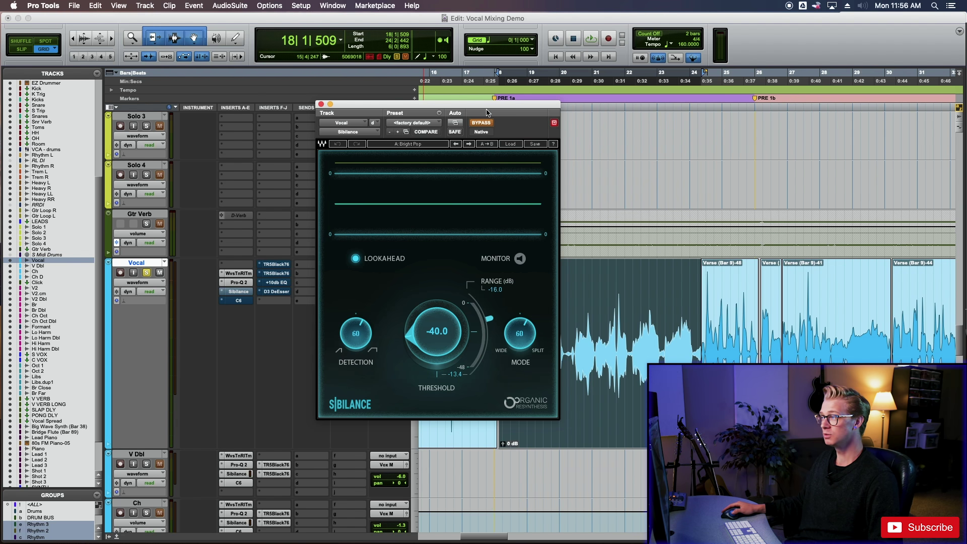
mouse_move(487, 113)
left_mouse_down()
mouse_move(422, 107)
mouse_move(414, 87)
left_mouse_up()
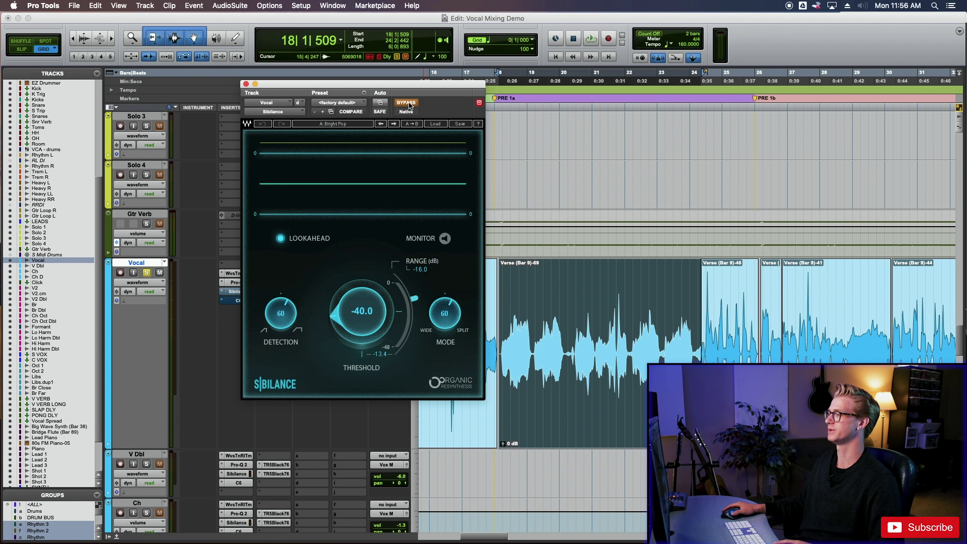
key("space")
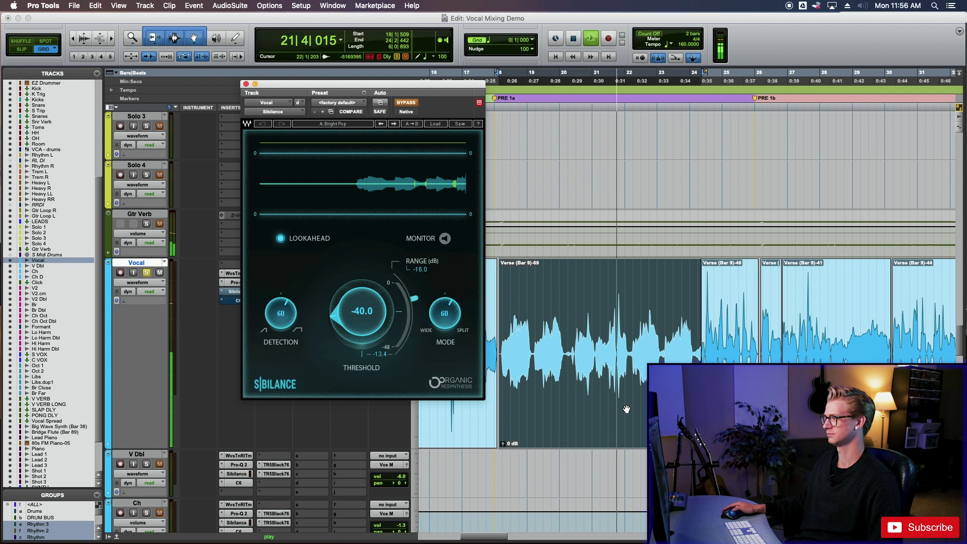
- Set the playback start to bar 20 and audition the vocal with Sibilance switched on
key("space")
left_click(569, 351)
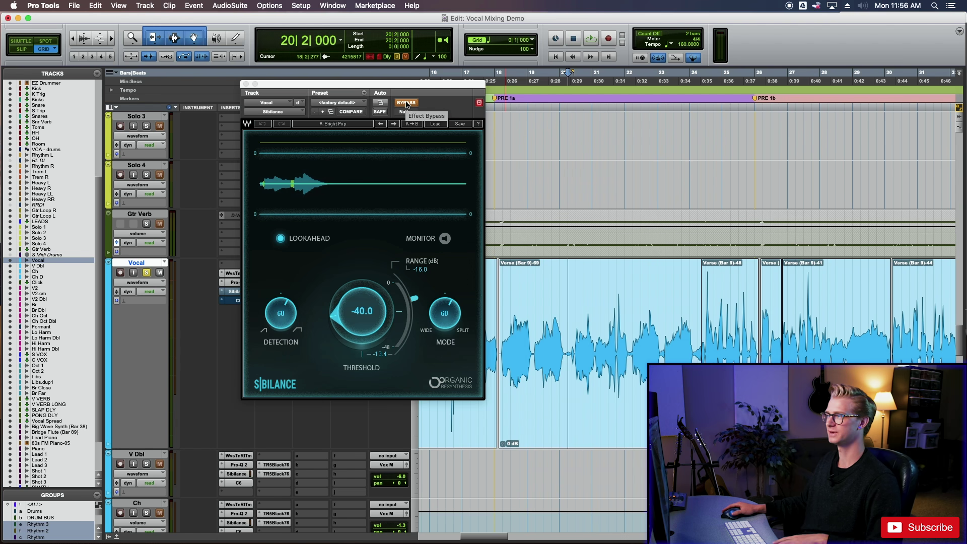
left_click(406, 104)
key("space")
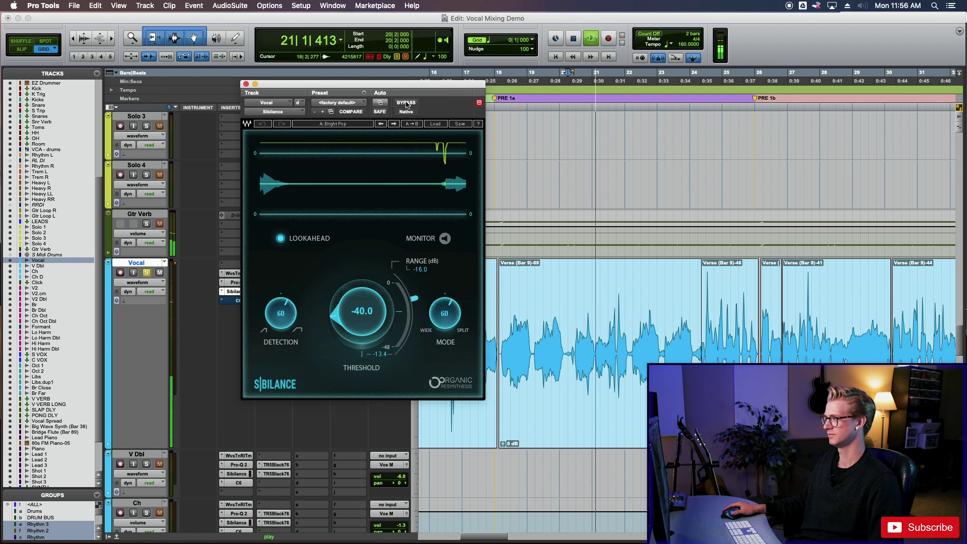
key("space")
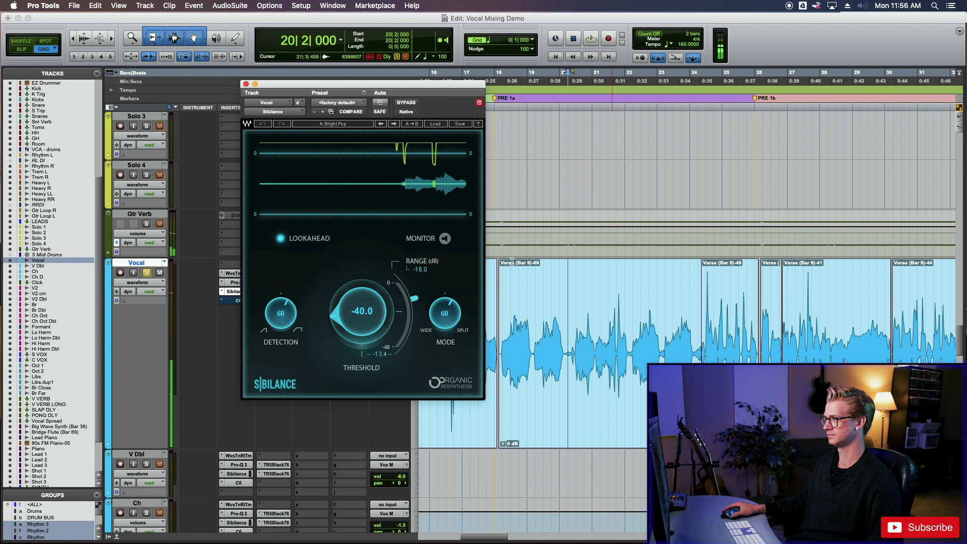
- Replay the vocal with Sibilance out of bypass, then close the Sibilance window
key("space")
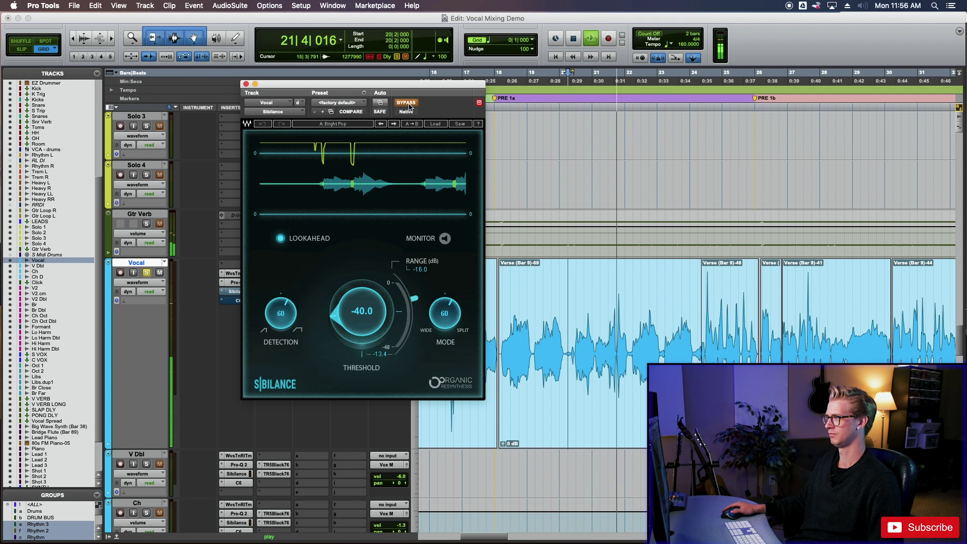
key("space")
left_click(406, 103)
key("space")
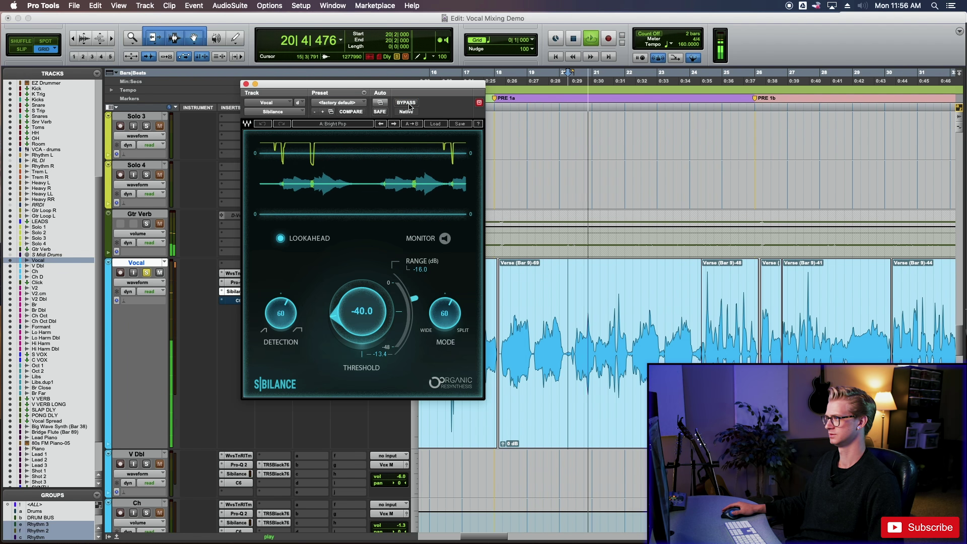
key("space")
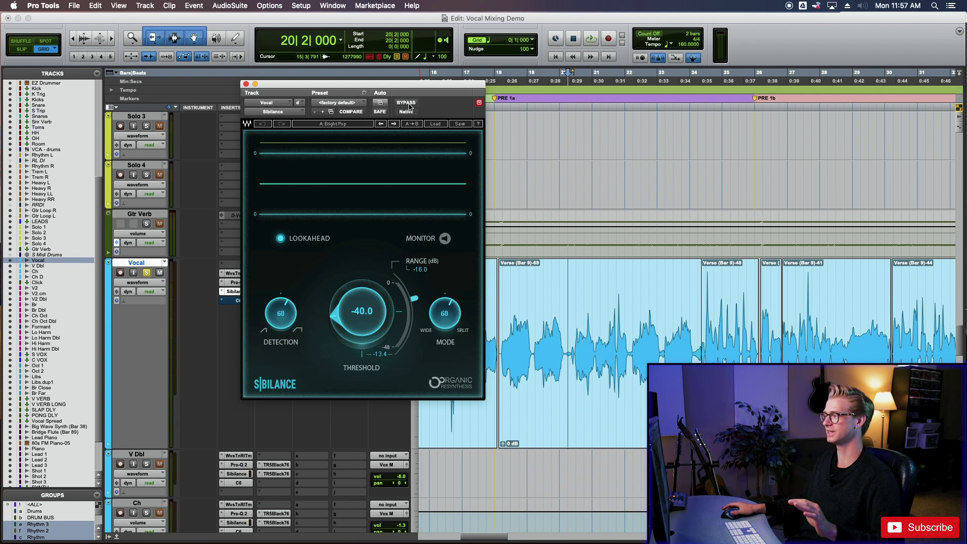
key("super+w")
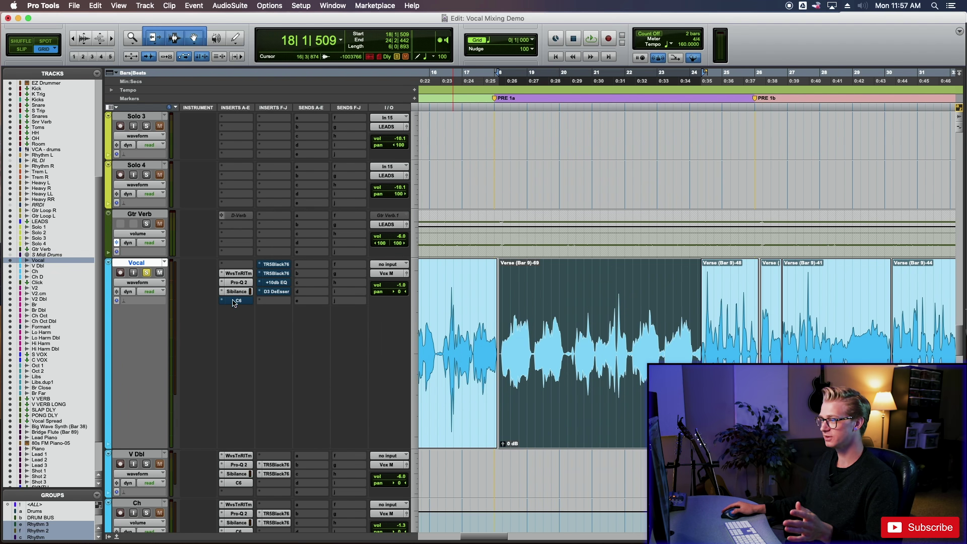
- Open the Vocal track's Waves C6 multiband compressor showing its six bands
left_click(238, 301)
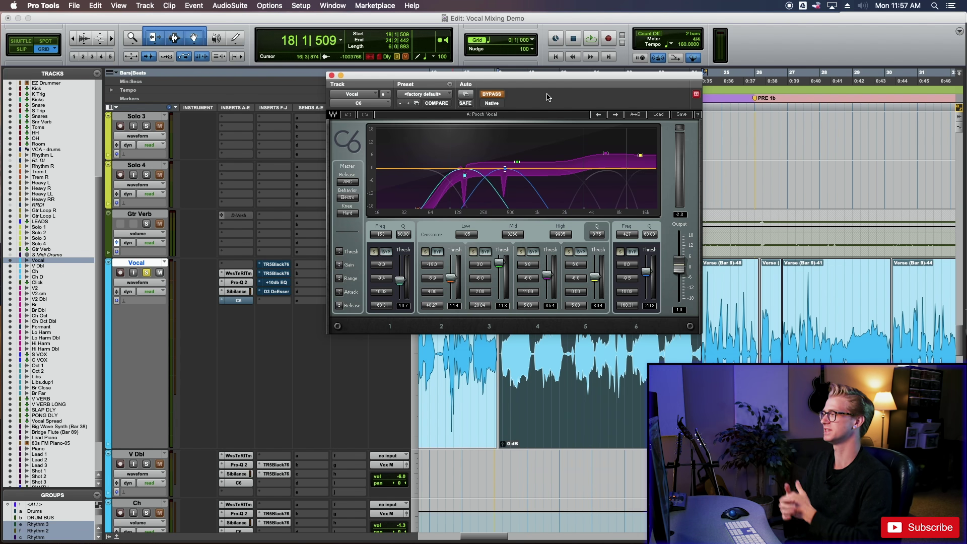
left_click_drag(481, 82, 438, 78)
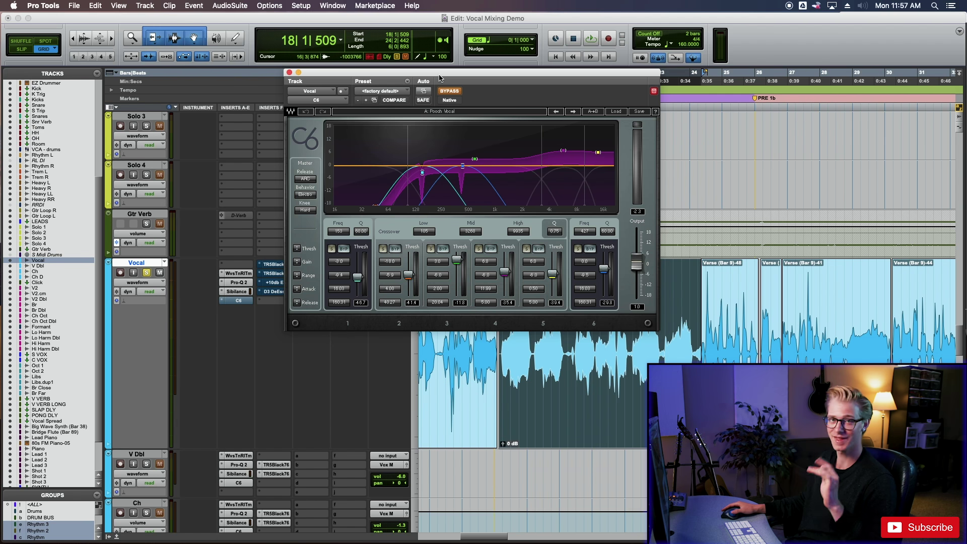
- Load the Ken "Pooch" > Pooch Vocal preset into the C6
left_click(616, 110)
mouse_move(657, 279)
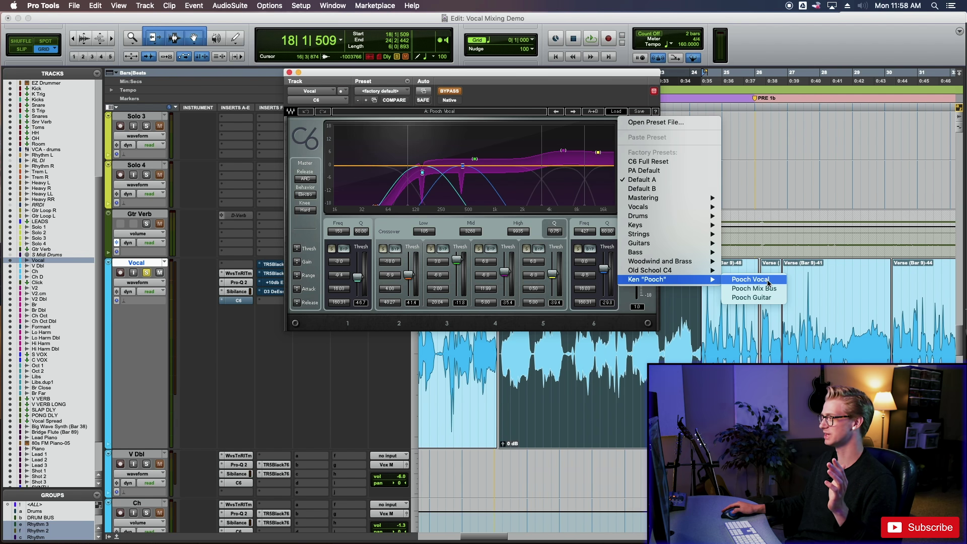
left_click(542, 92)
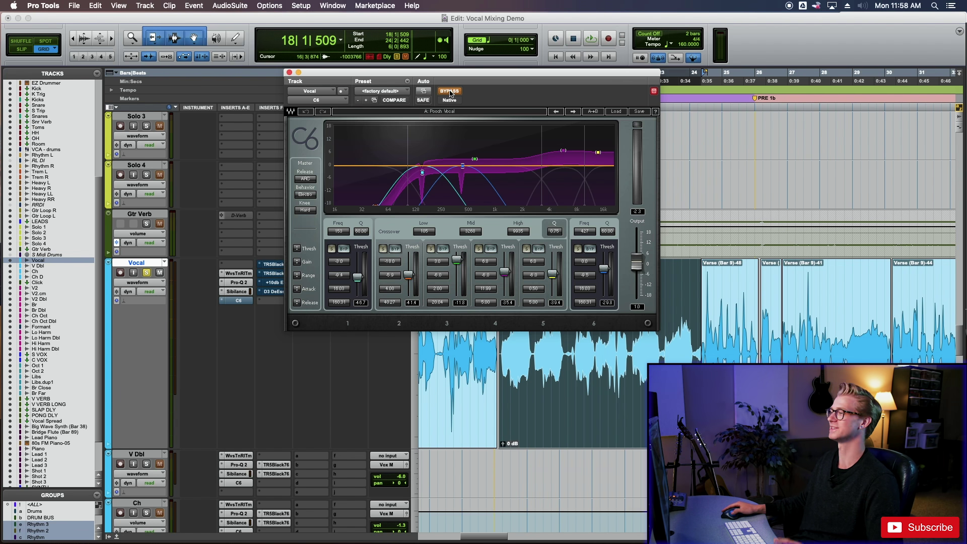
- Play the verse, enable C6, replay it with Pooch Vocal, then close C6
key("space")
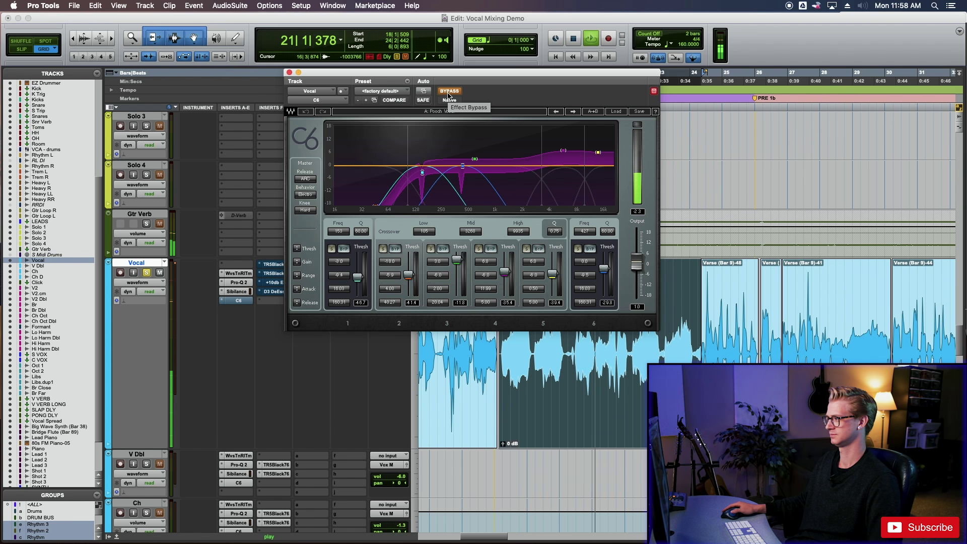
key("space")
left_click(449, 91)
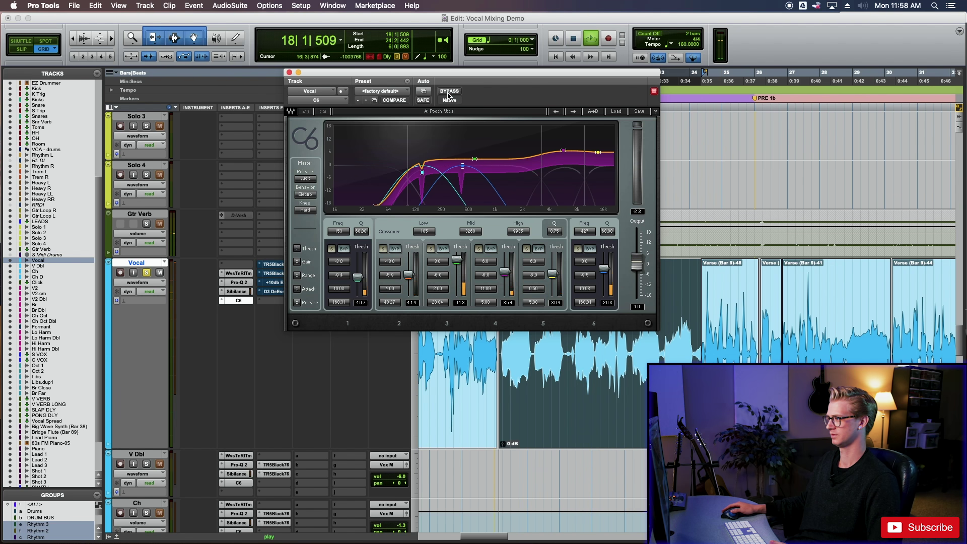
key("space")
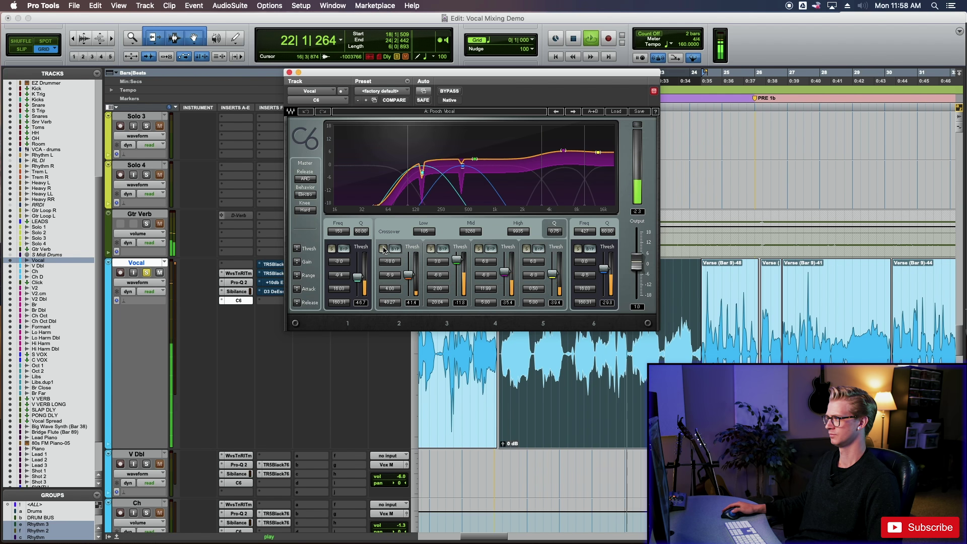
key("space")
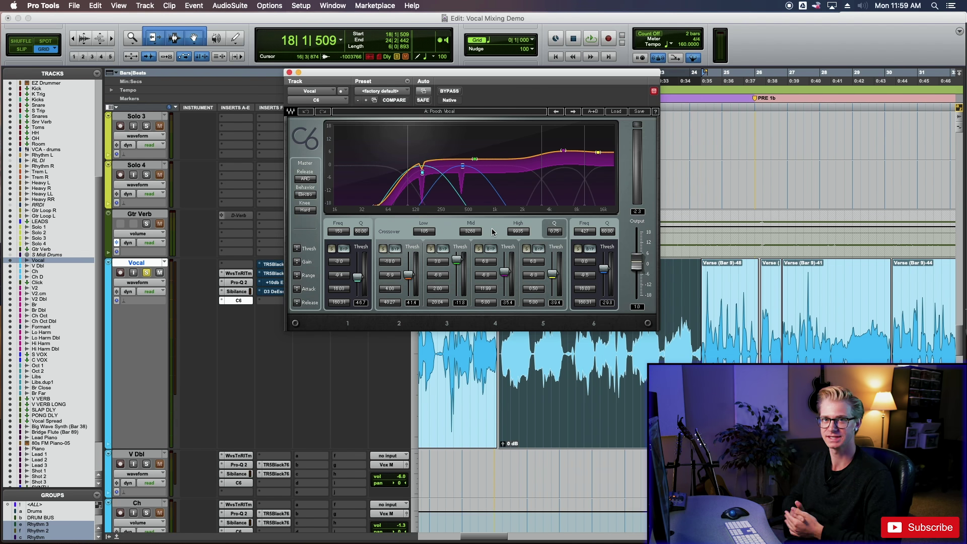
left_click(240, 303)
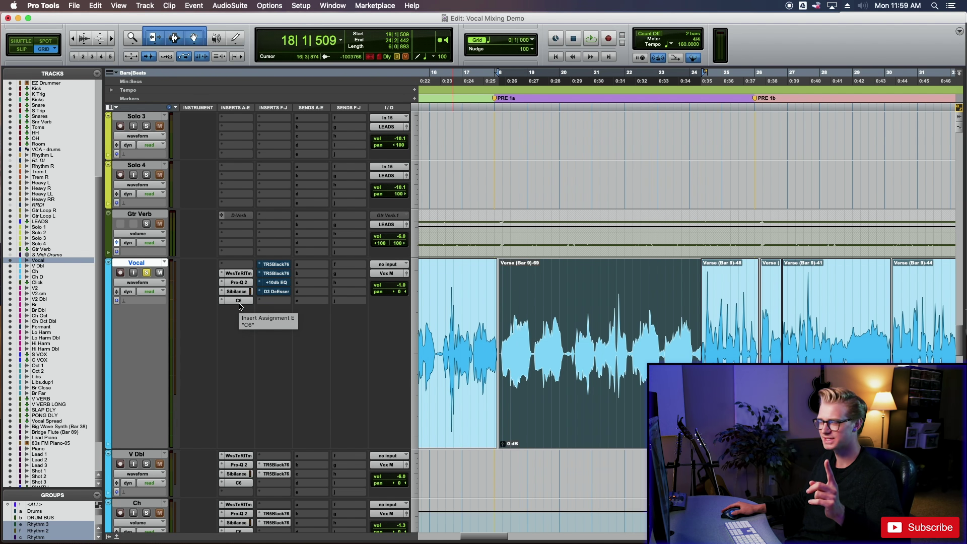
- Open the first T-RackS Black 76, showing input -22.1 dB and output -23.4 dB
left_click(276, 264)
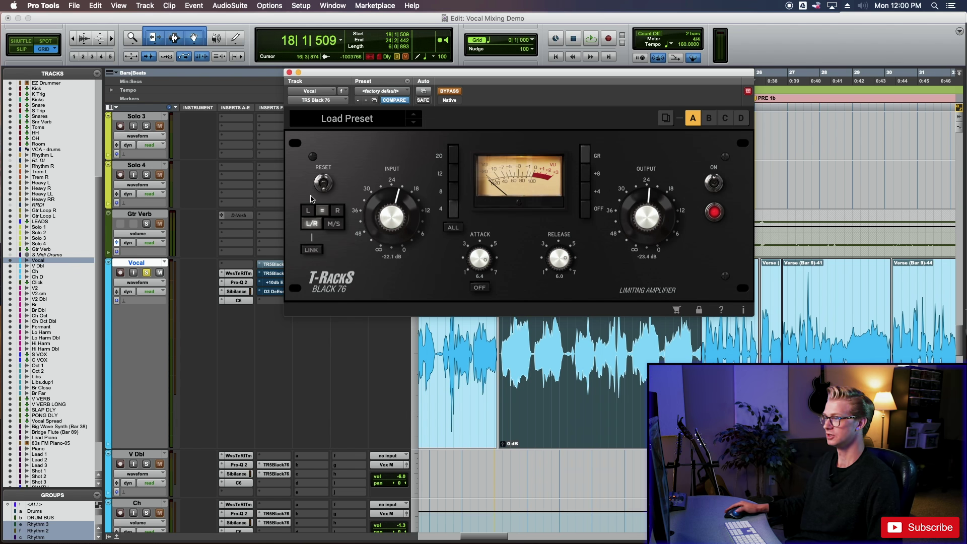
- Open the second Black 76 compressor and stack its window beneath the first one
left_click_drag(392, 76, 378, 58)
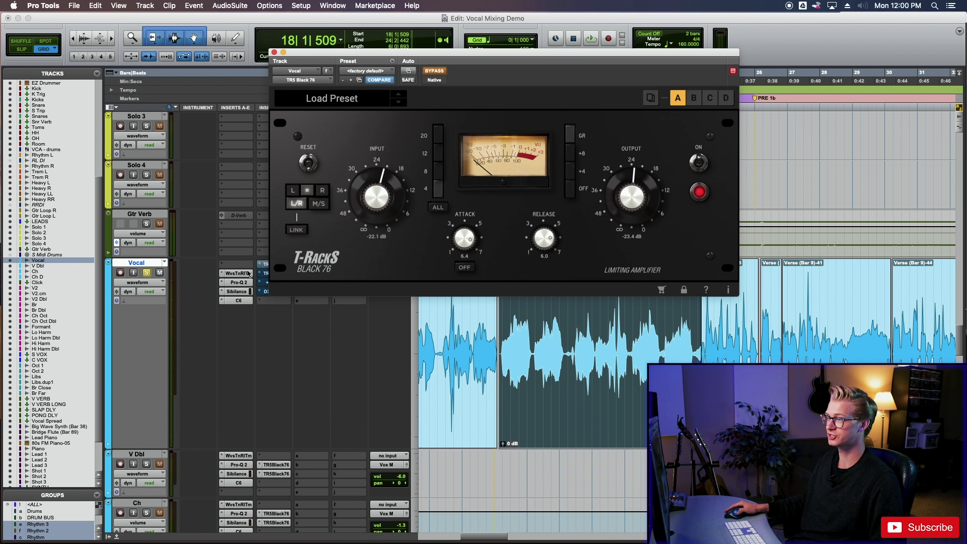
left_click(266, 279)
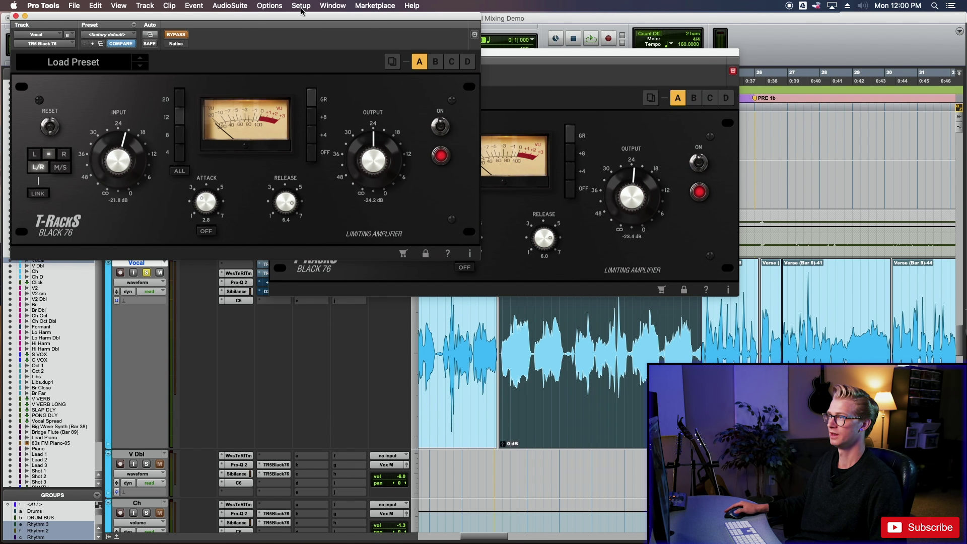
left_click_drag(301, 16, 567, 273)
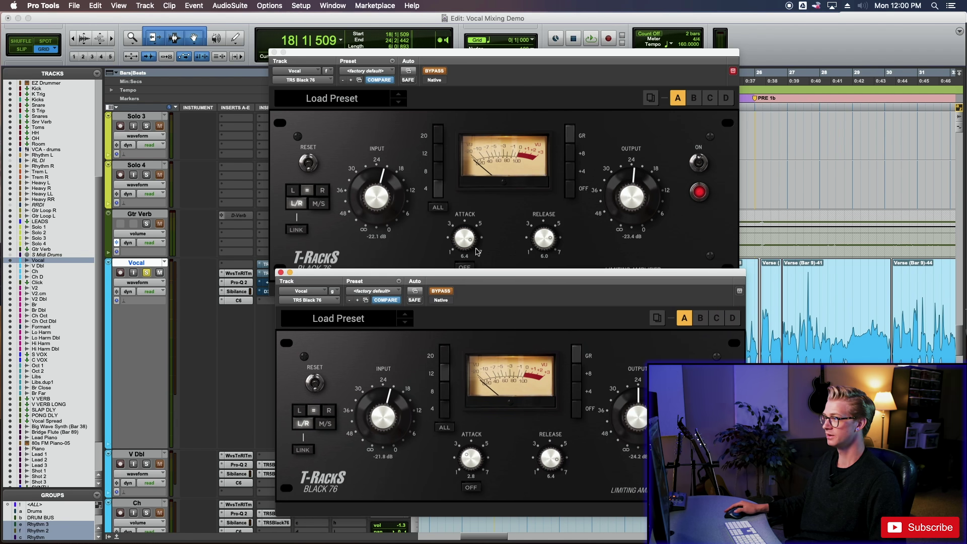
left_click_drag(478, 60, 479, 37)
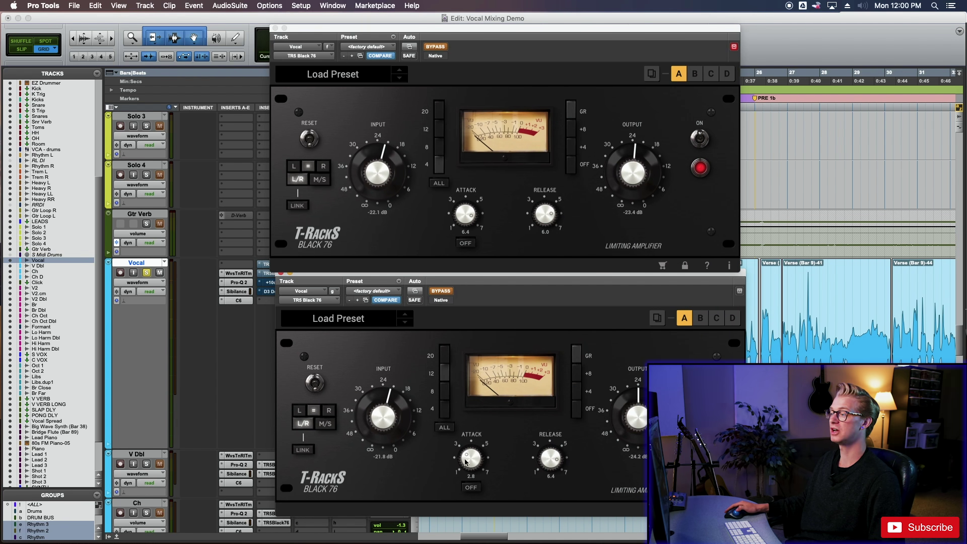
left_click_drag(484, 21, 489, 17)
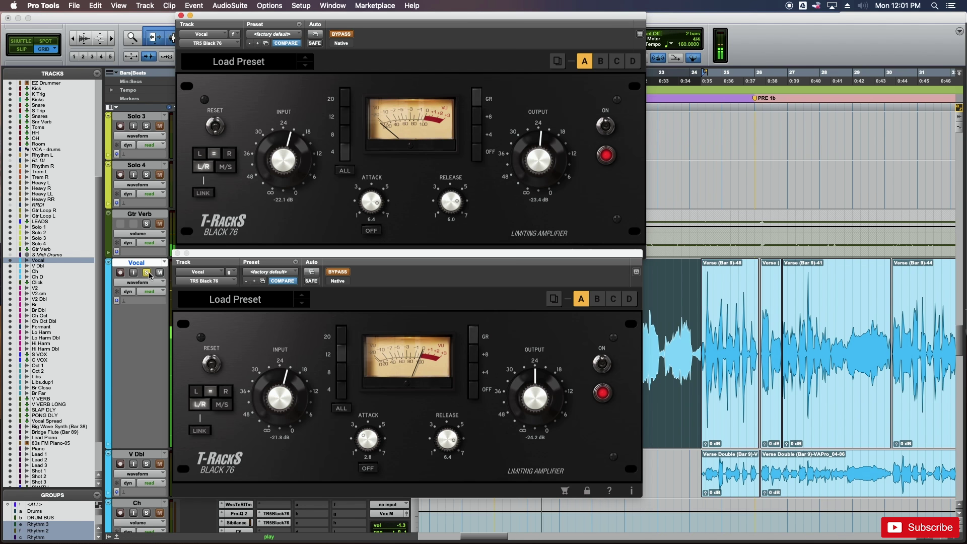
- Take the upper Black 76 out of bypass and shift both compressor windows to reveal the Vocal inserts
left_click(340, 35)
left_click(338, 270)
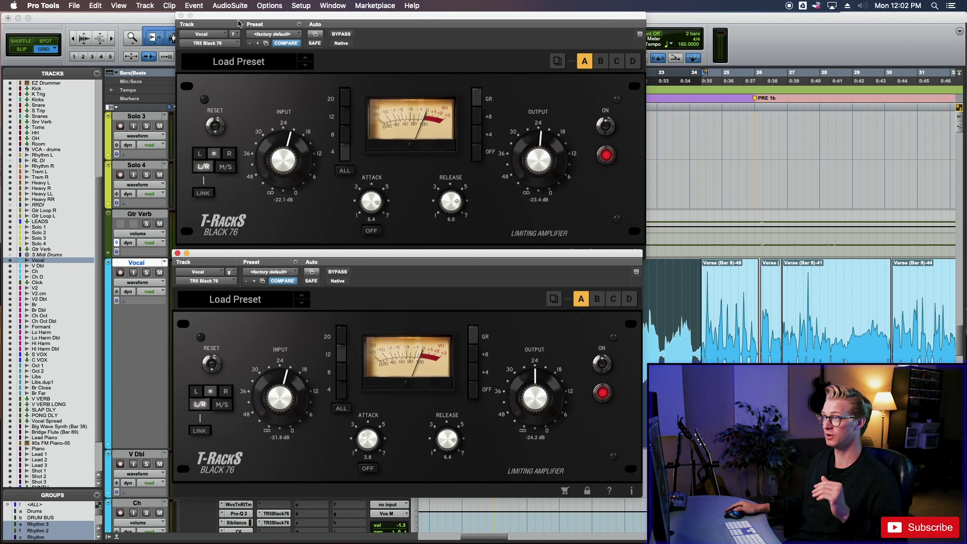
left_click_drag(227, 15, 386, 15)
left_click_drag(265, 259, 424, 245)
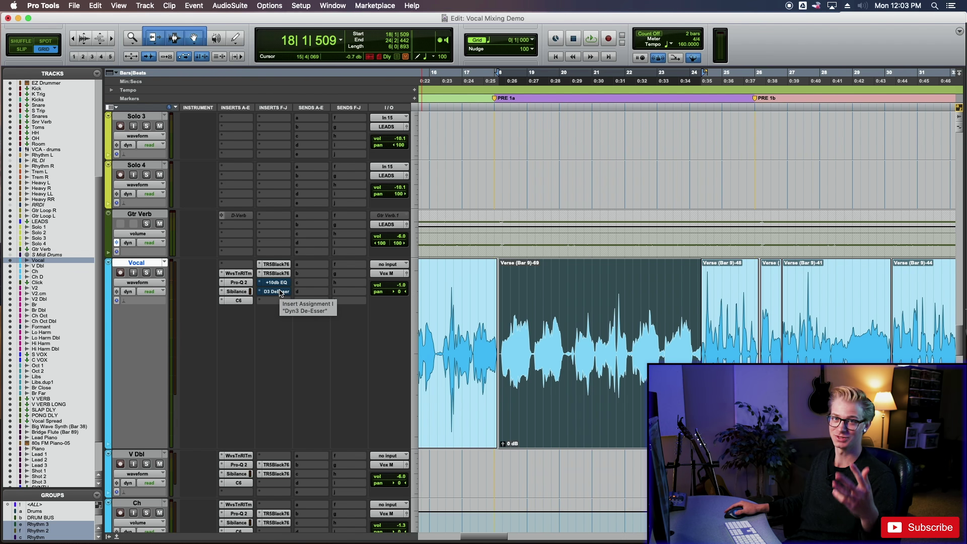
- Open the Boz Digital +10db Equaliser insert on the Vocal track
left_click(279, 285)
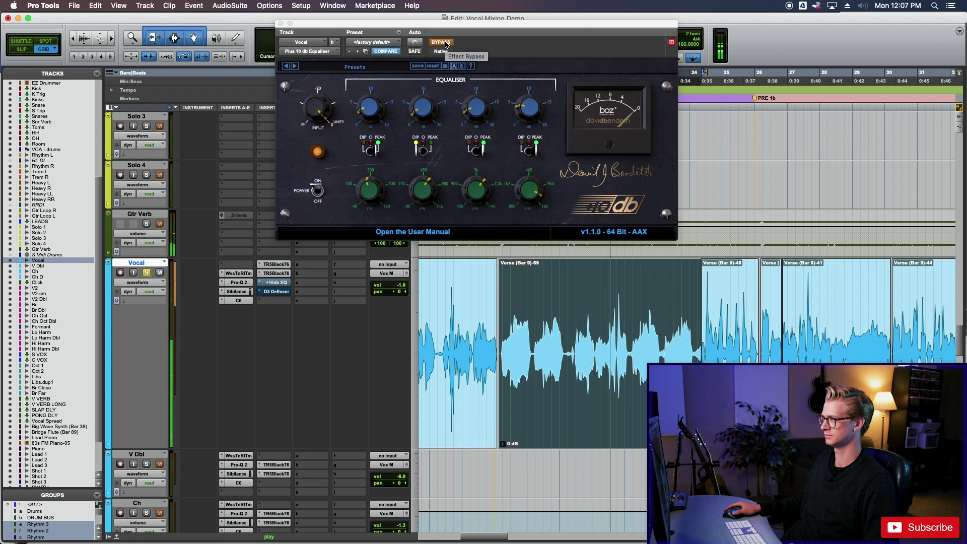
- Take the +10dB EQ out of bypass and reposition its window over the edit area
left_click(442, 42)
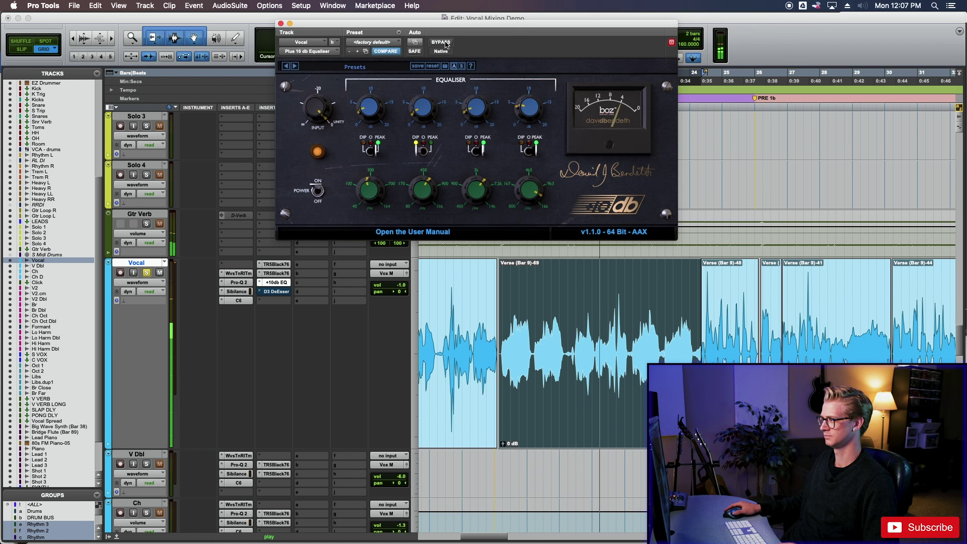
left_click_drag(288, 48, 300, 114)
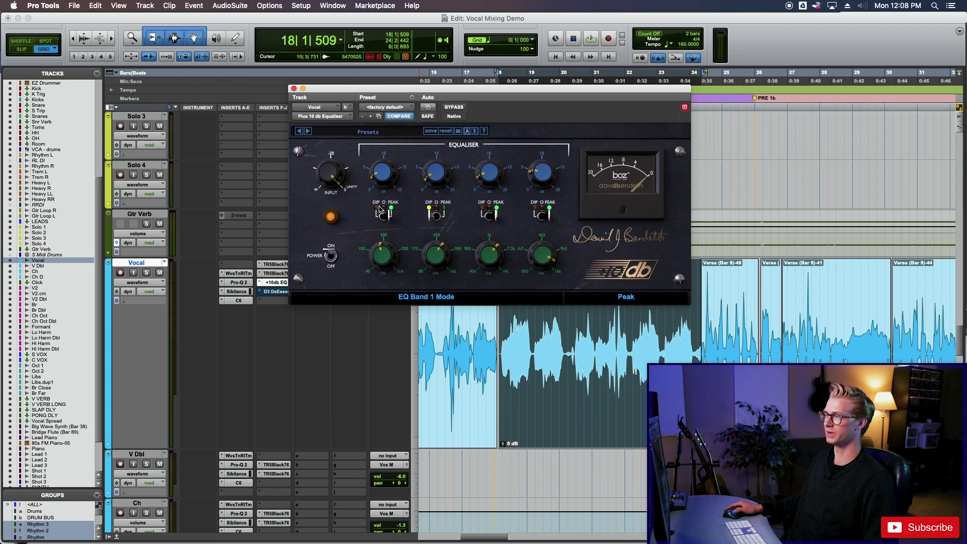
left_click_drag(465, 97, 466, 64)
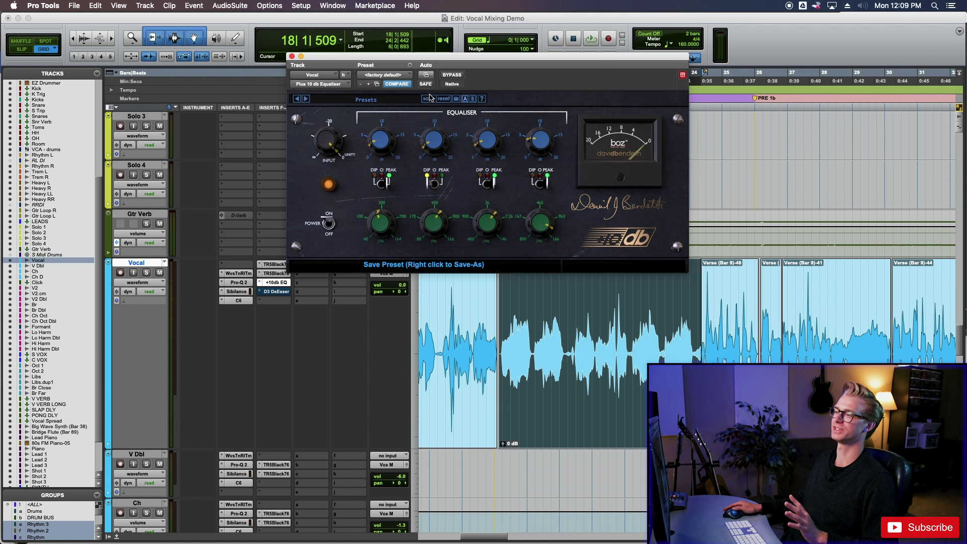
- Solo the Vocal track and play it briefly to hear the EQ'd vocal
left_click(147, 273)
key("space")
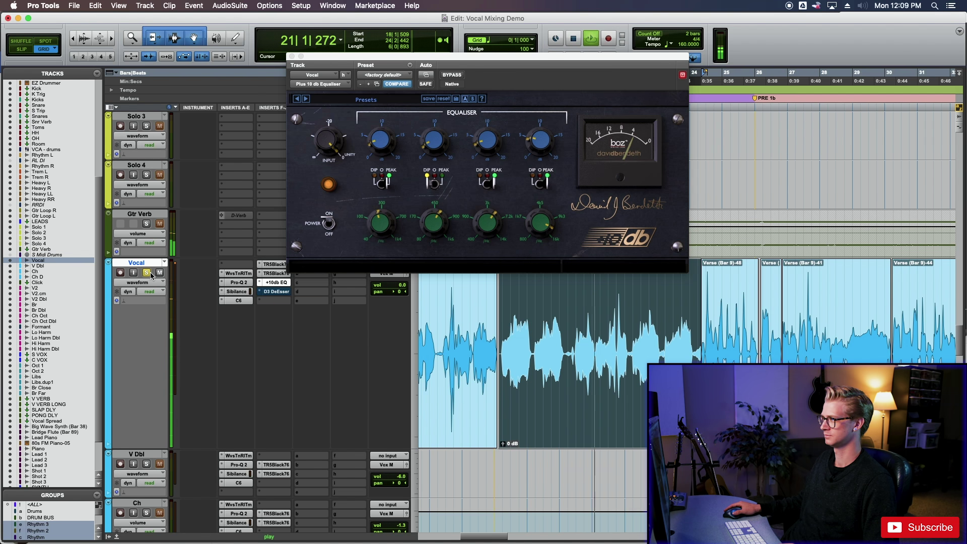
key("space")
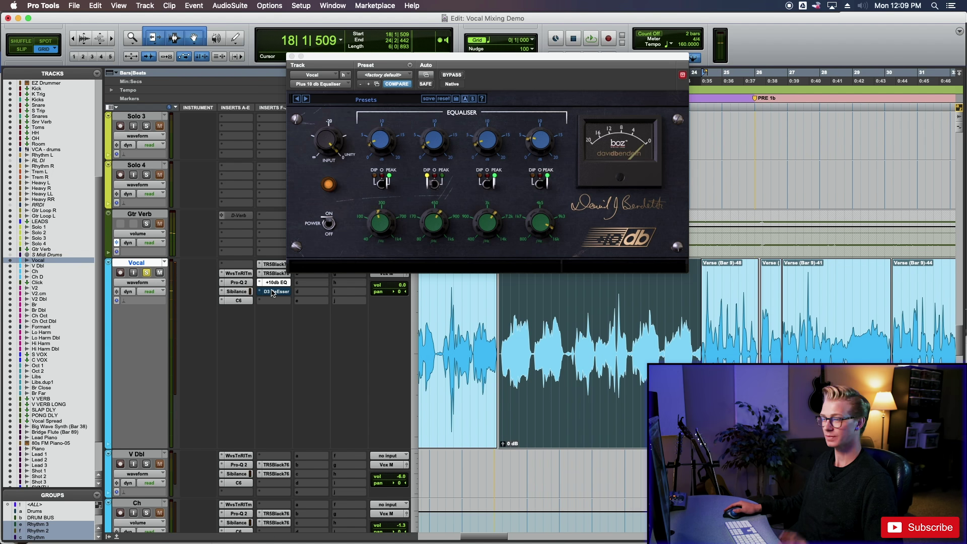
- Open the Dyn3 De-Esser, after checking Sibilance, and switch it back on
left_click(274, 292)
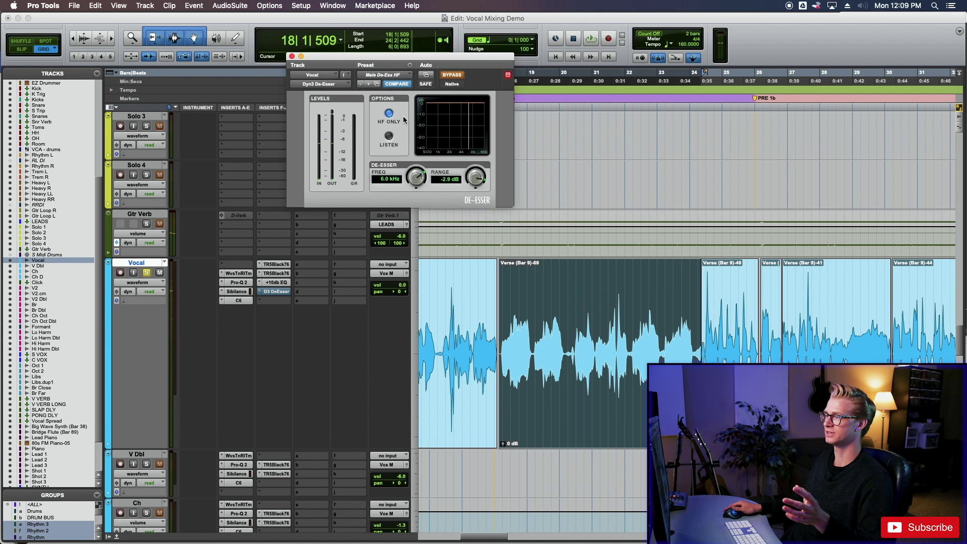
left_click(248, 292)
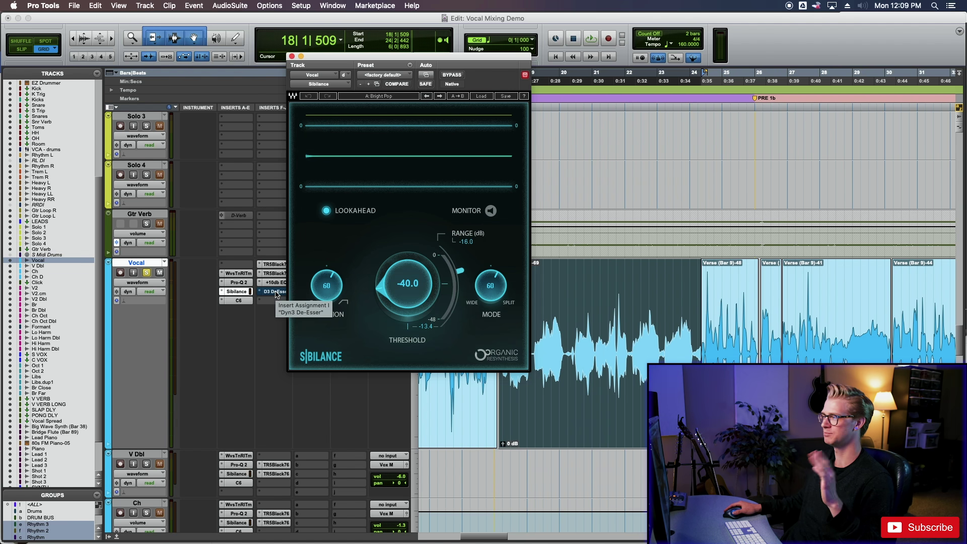
left_click(277, 293)
left_click_drag(408, 62, 421, 90)
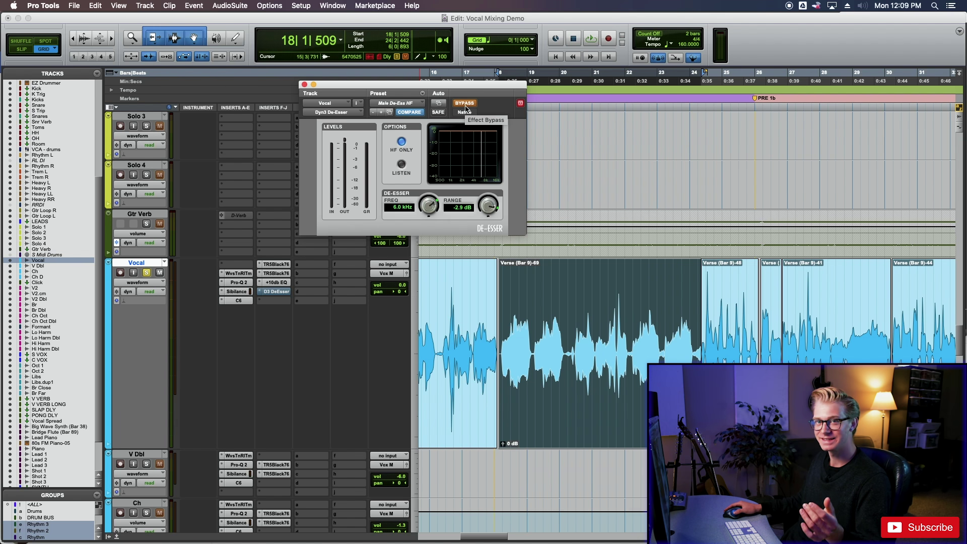
left_click(465, 106)
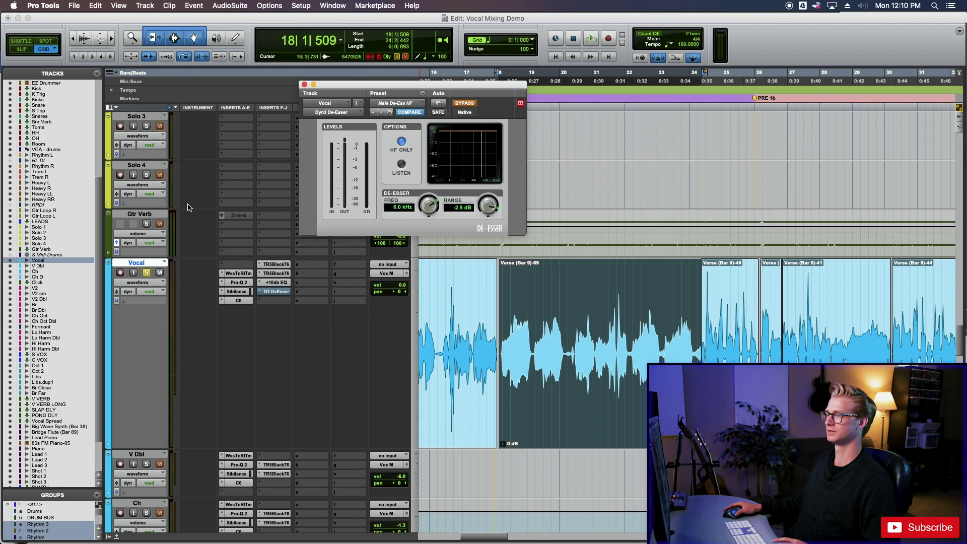
- Play the vocal while toggling the De-Esser bypass off and on to compare
key("space")
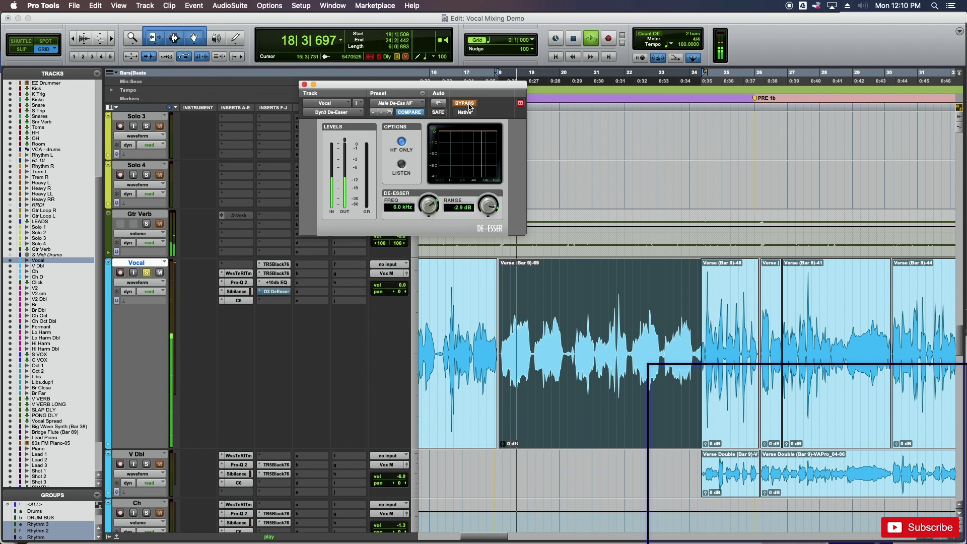
left_click(465, 104)
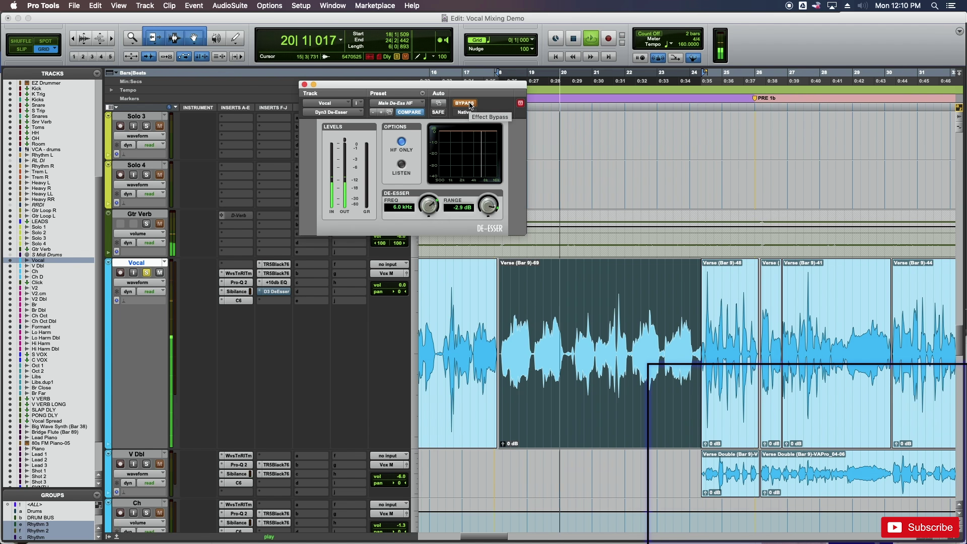
left_click(465, 103)
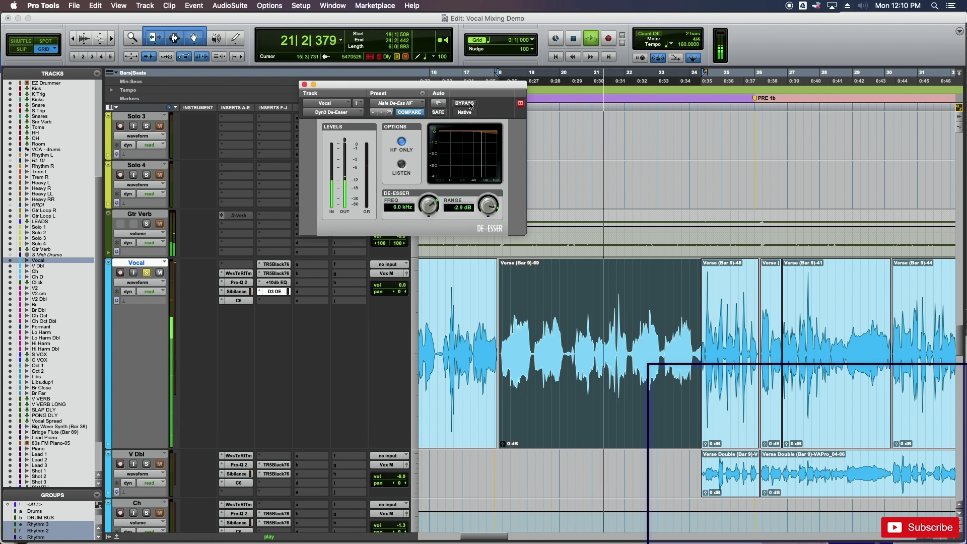
key("space")
- Compare the De-Esser bypassed and active from bar 21, then close it with de-essing on
left_click(599, 340)
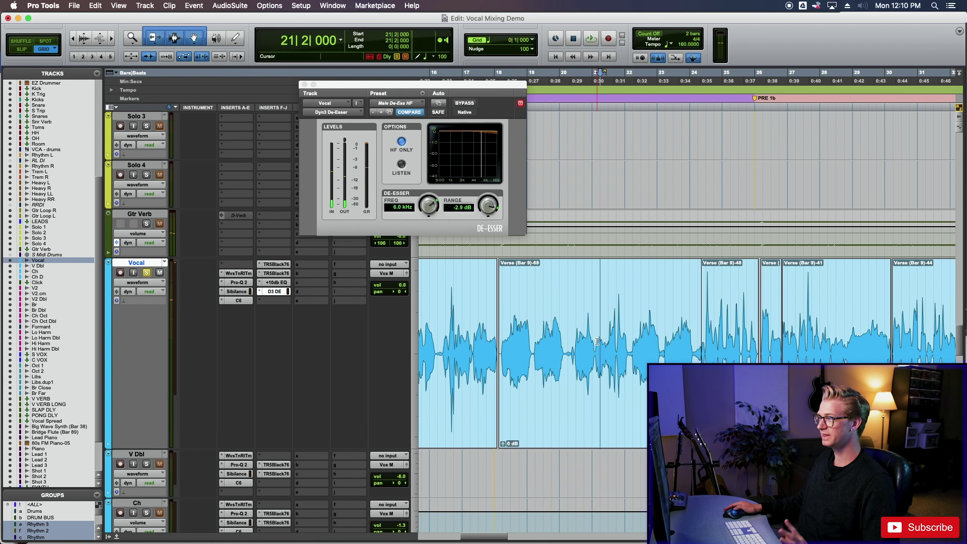
left_click(465, 104)
key("space")
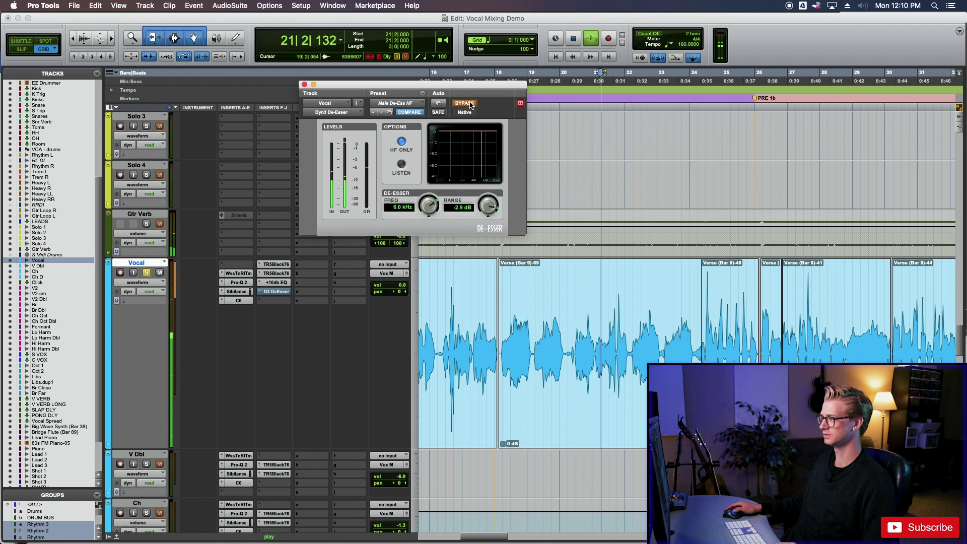
left_click(466, 104)
key("space")
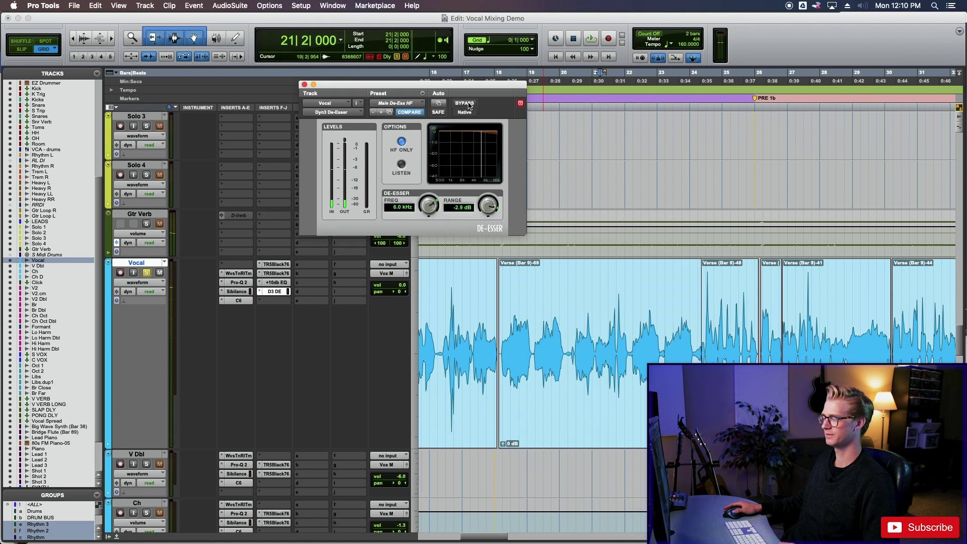
key("space")
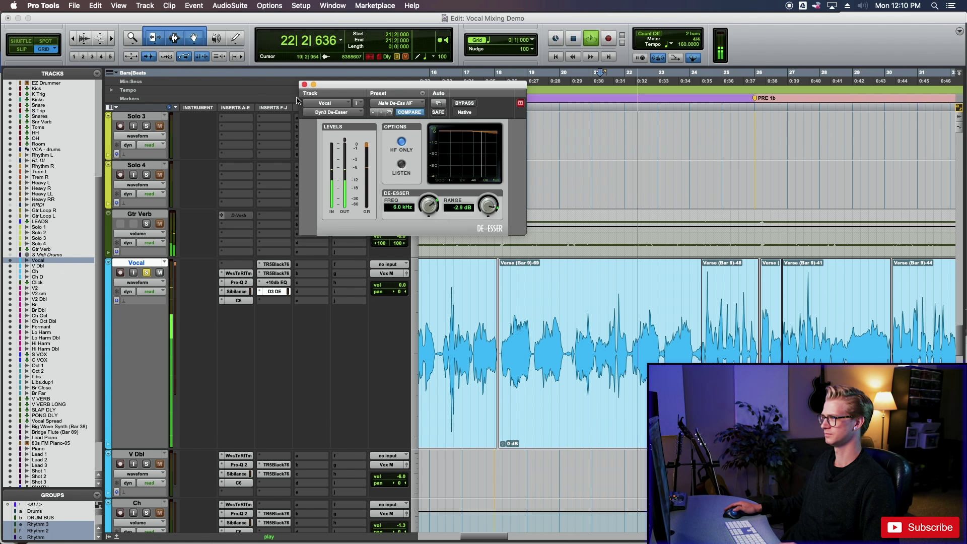
left_click(305, 83)
key("space")
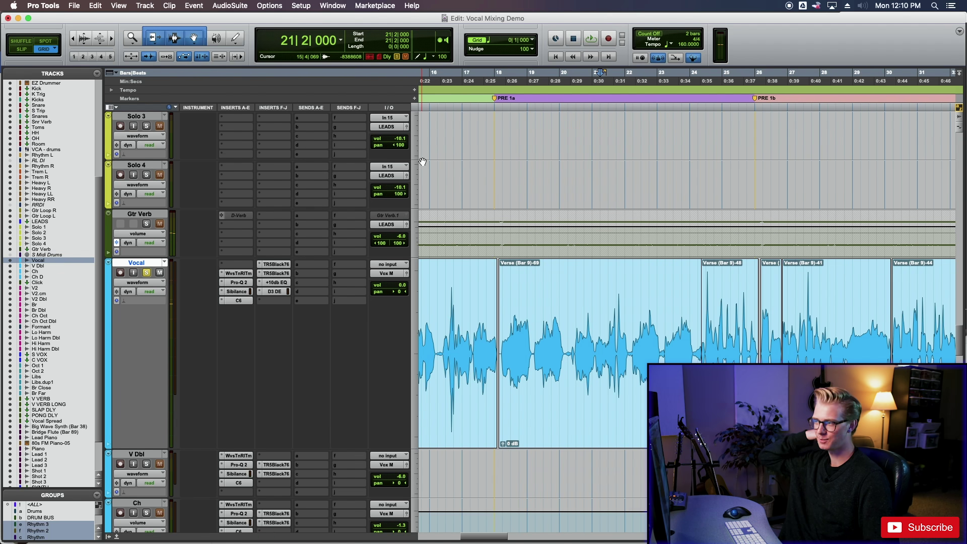